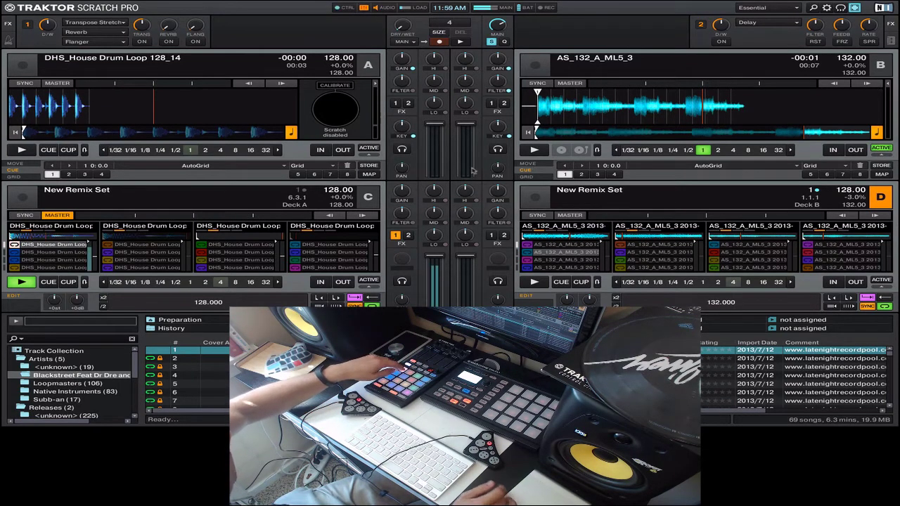
Step: Switch deck C's remix display to show its slot parameters instead of the samples
{"action": "left_click", "coordinate": [356, 215]}
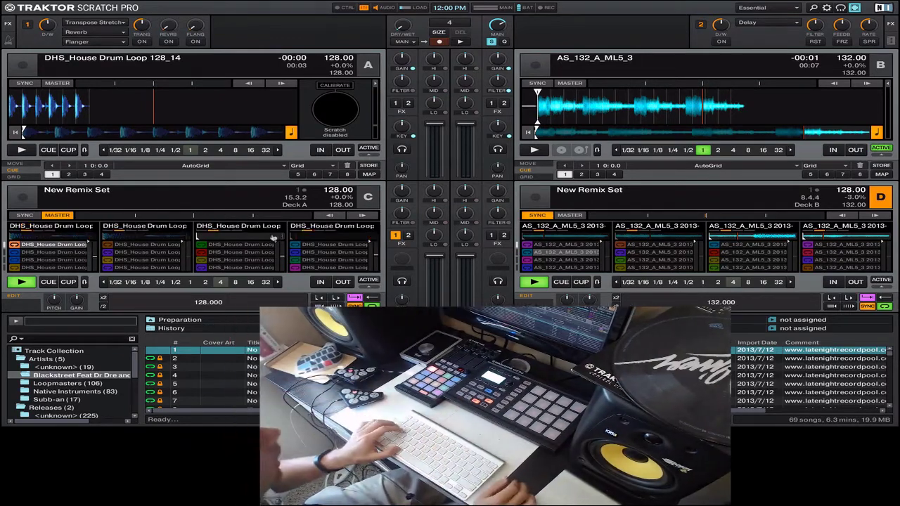
Step: Switch to MidiPipe, keep the Dicer as MIDI input, and show Dicer A's AList monitor
{"action": "key", "text": "super+Tab"}
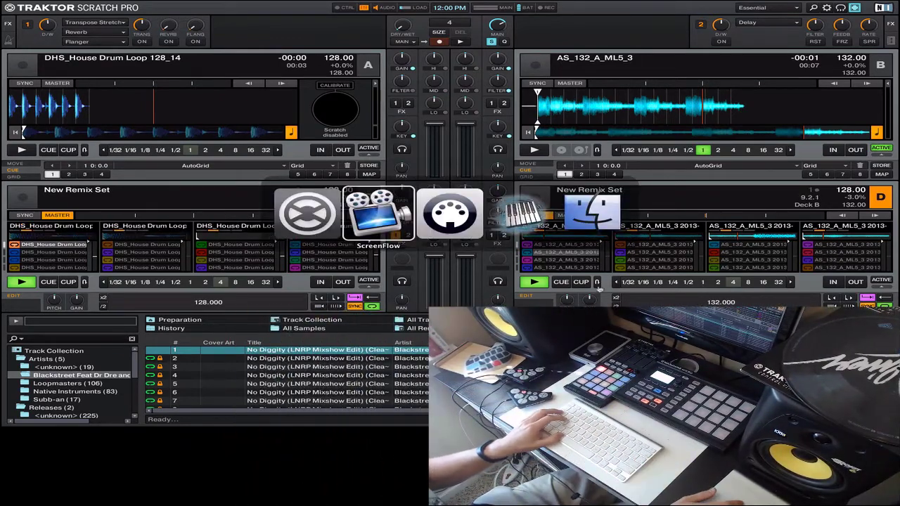
{"action": "key", "text": "super+Tab"}
{"action": "key", "text": "super+Tab"}
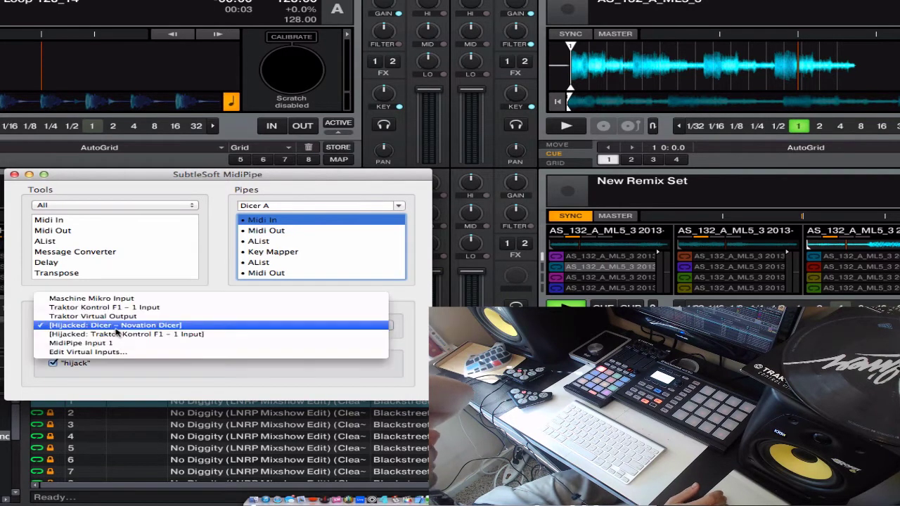
{"action": "left_click", "coordinate": [114, 327]}
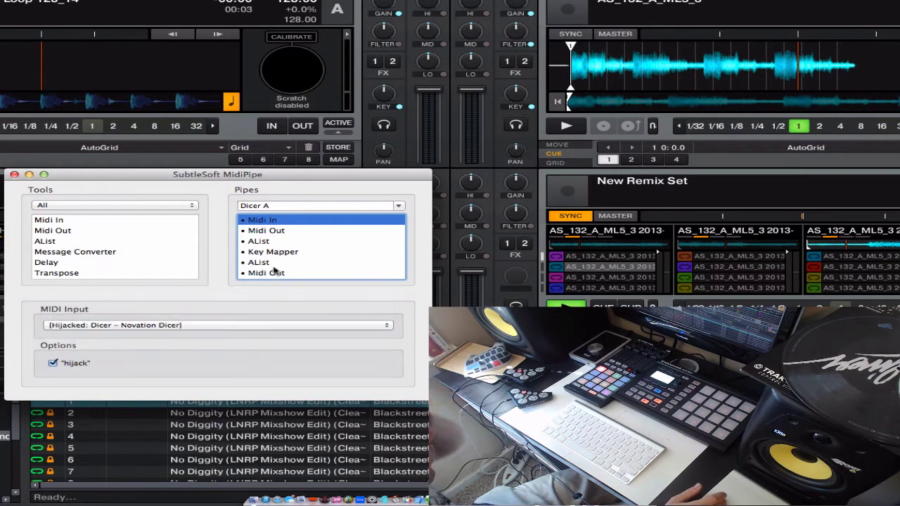
{"action": "left_click", "coordinate": [266, 242]}
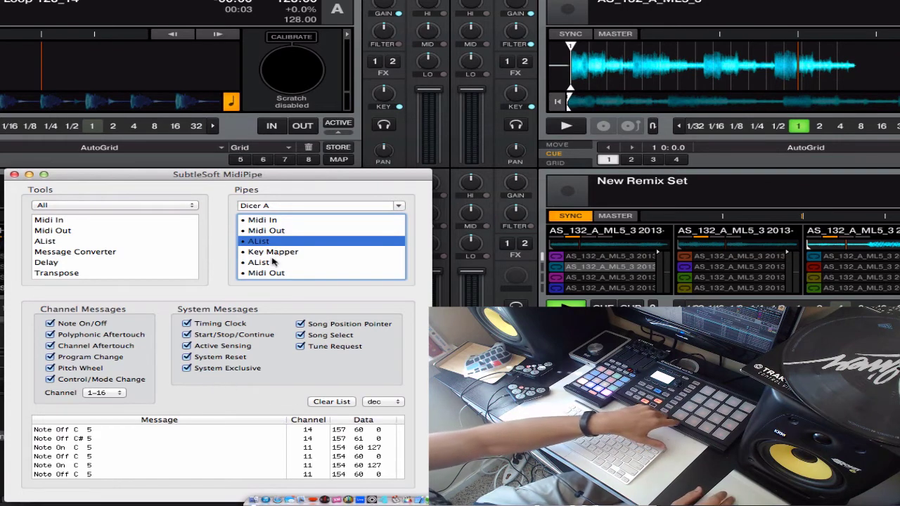
Step: Set Dicer A's Midi In to Maschine Mikro Input and watch its channel 1 messages in AList
{"action": "scroll", "coordinate": [259, 232], "scroll_direction": "up", "scroll_amount": 3}
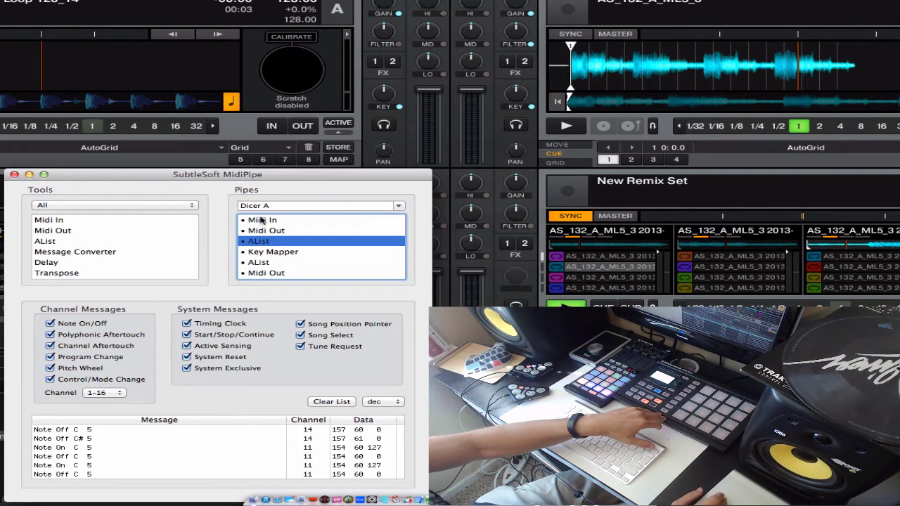
{"action": "left_click", "coordinate": [262, 220]}
{"action": "left_click", "coordinate": [201, 324]}
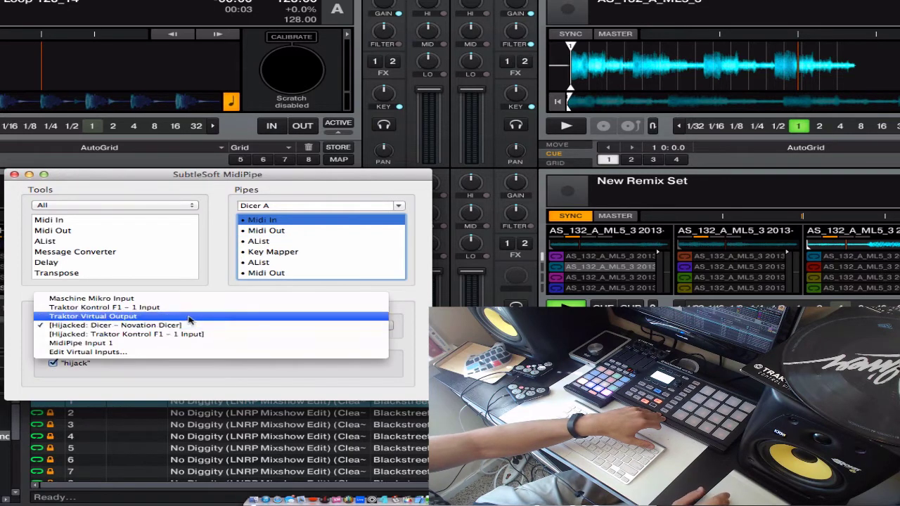
{"action": "left_click", "coordinate": [180, 301]}
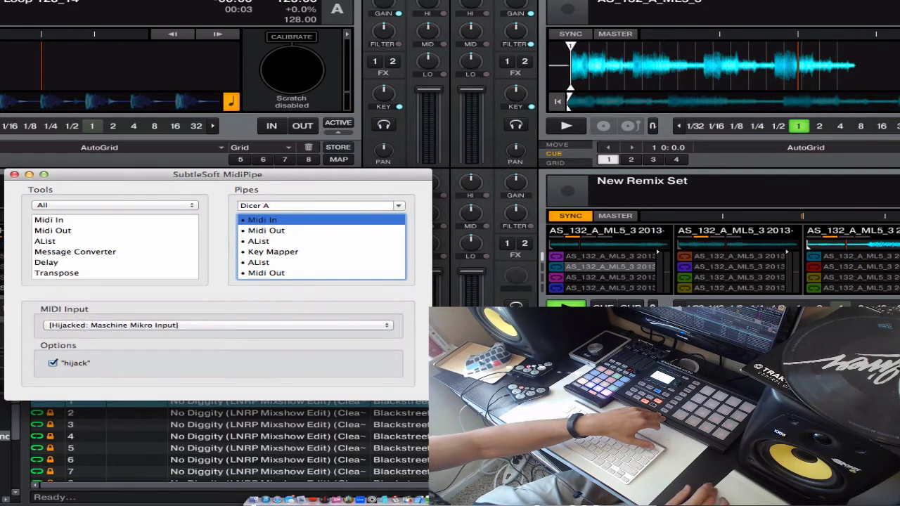
{"action": "key", "text": "super+Tab"}
{"action": "key", "text": "super+Tab"}
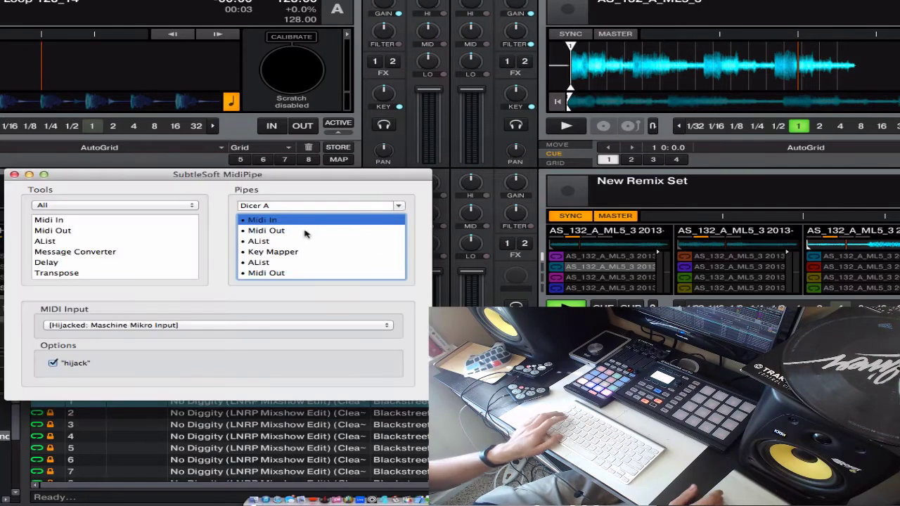
{"action": "left_click", "coordinate": [280, 242]}
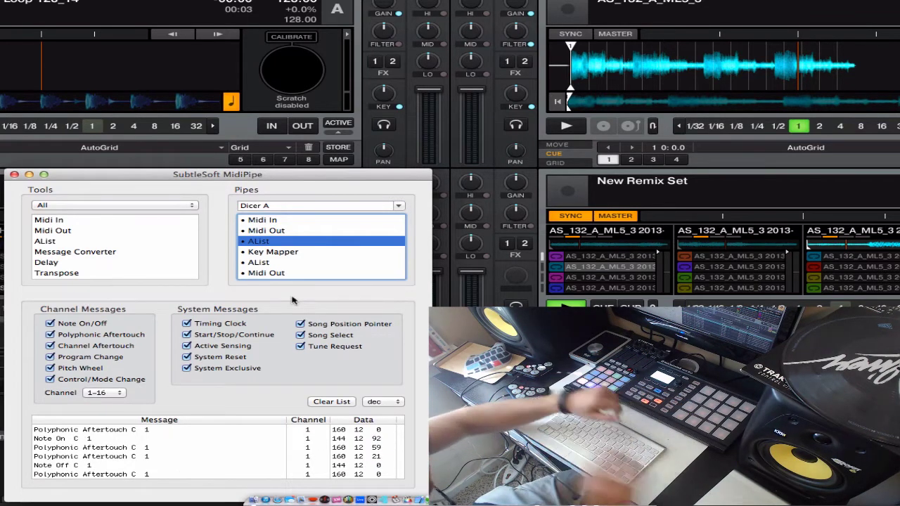
Step: Set the Key Mapper's Key In to C 1 (12), leaving Key Out at C 0 (0)
{"action": "left_click", "coordinate": [281, 251]}
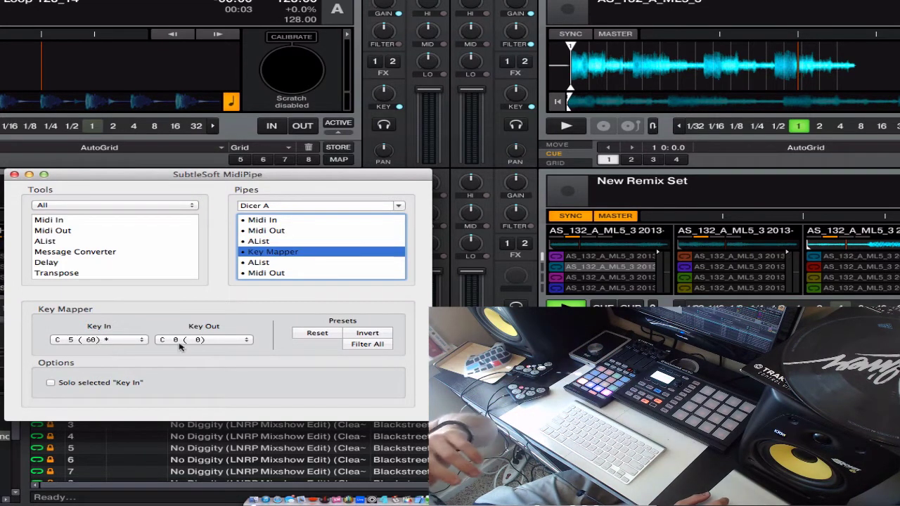
{"action": "left_click", "coordinate": [259, 241]}
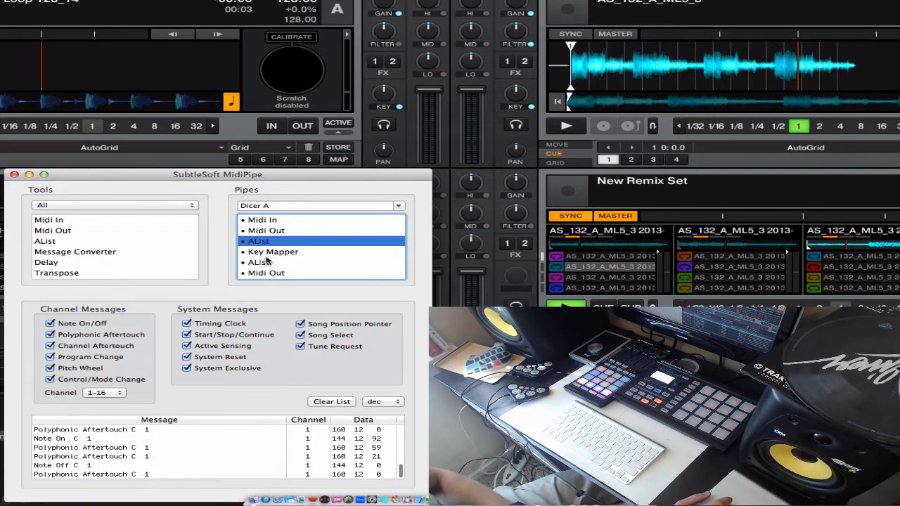
{"action": "left_click", "coordinate": [267, 253]}
{"action": "left_click", "coordinate": [102, 337]}
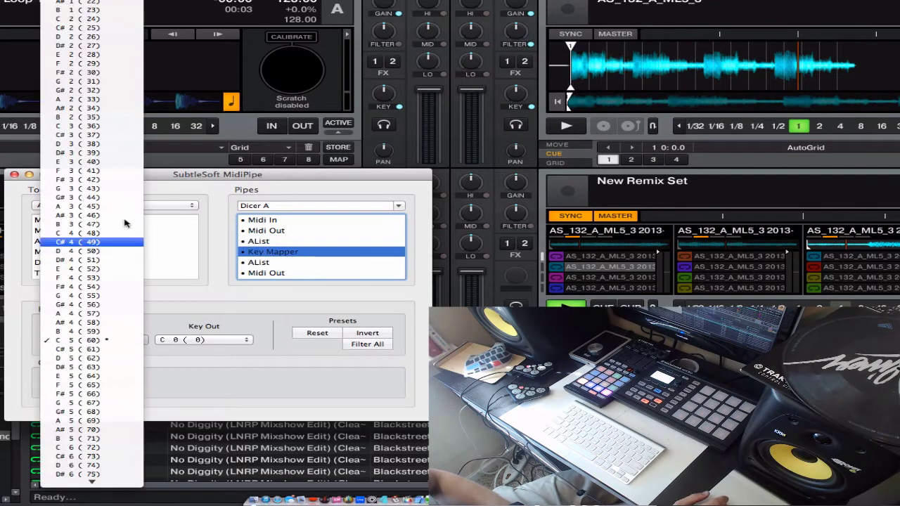
{"action": "scroll", "coordinate": [110, 40], "scroll_direction": "up", "scroll_amount": 5}
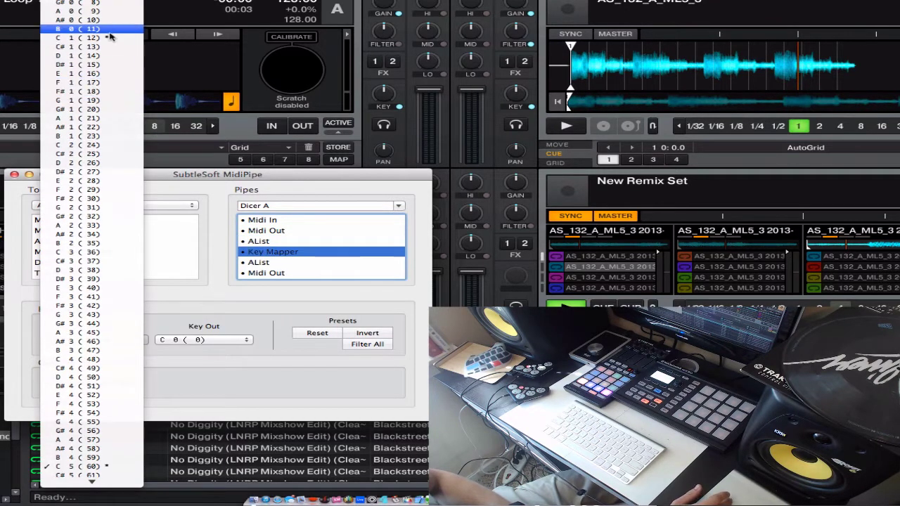
{"action": "left_click", "coordinate": [111, 38]}
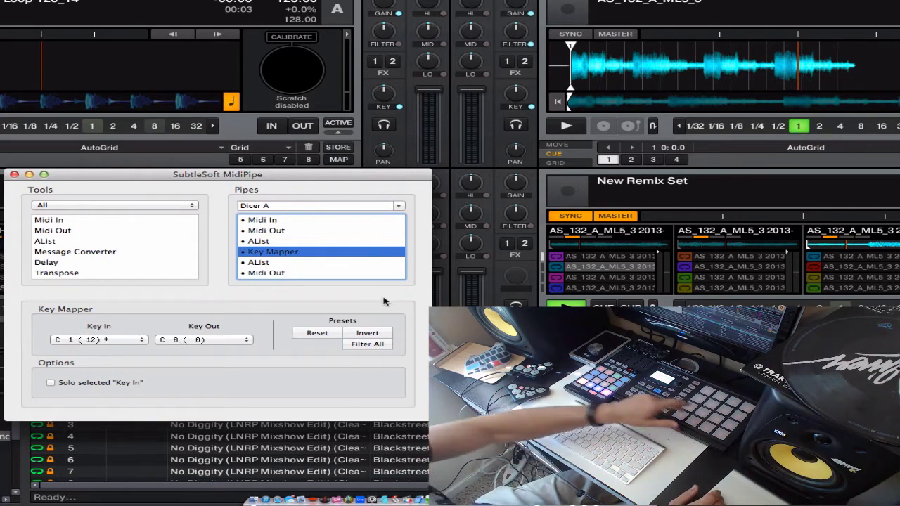
Step: Insert a Channel Router after Midi Out in Dicer A and route channel 1 to channel 11
{"action": "left_click", "coordinate": [262, 242]}
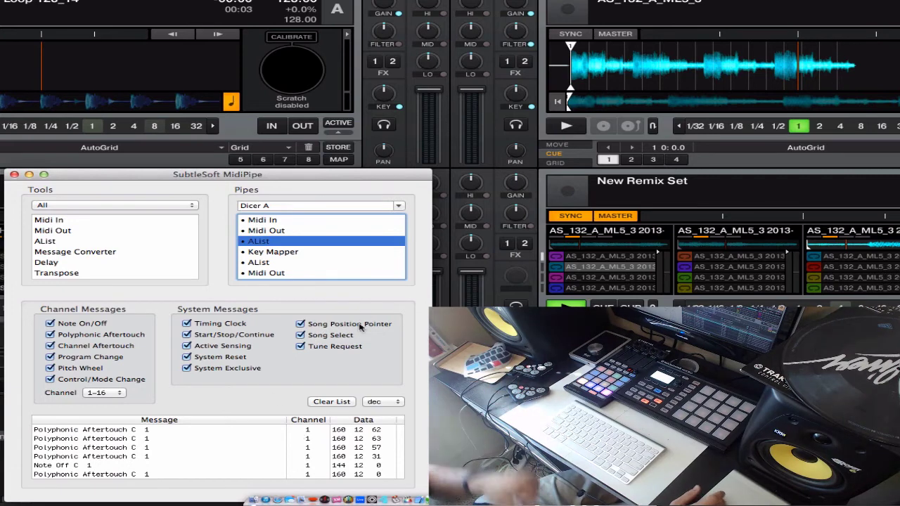
{"action": "scroll", "coordinate": [144, 229], "scroll_direction": "down", "scroll_amount": 5}
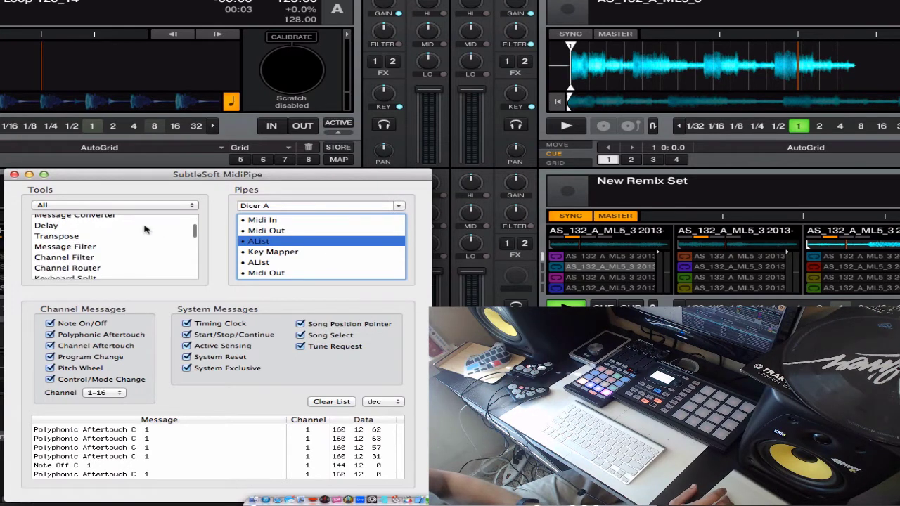
{"action": "left_click", "coordinate": [79, 248]}
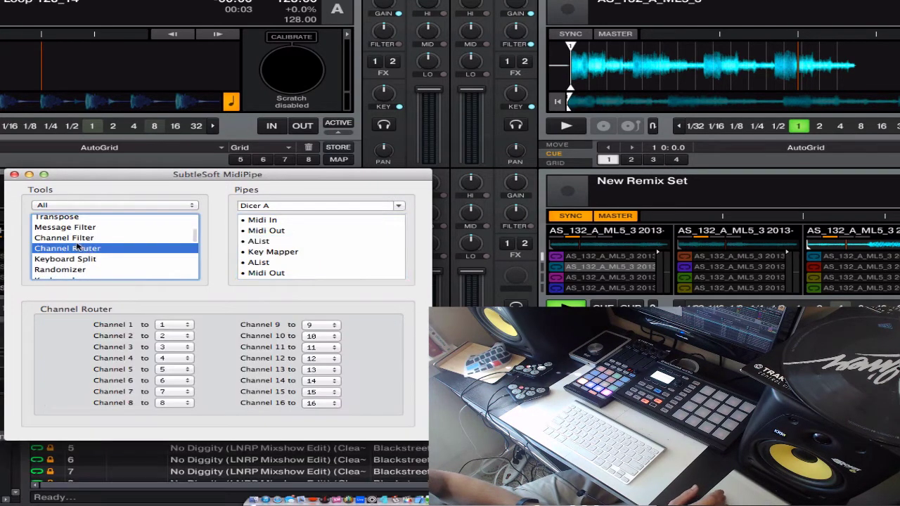
{"action": "left_click_drag", "start_coordinate": [88, 252], "coordinate": [281, 241]}
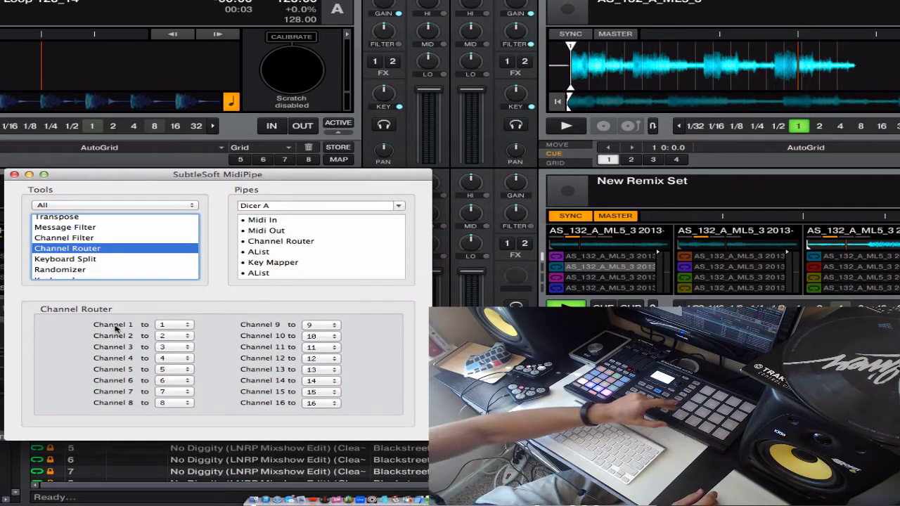
{"action": "left_click", "coordinate": [175, 324]}
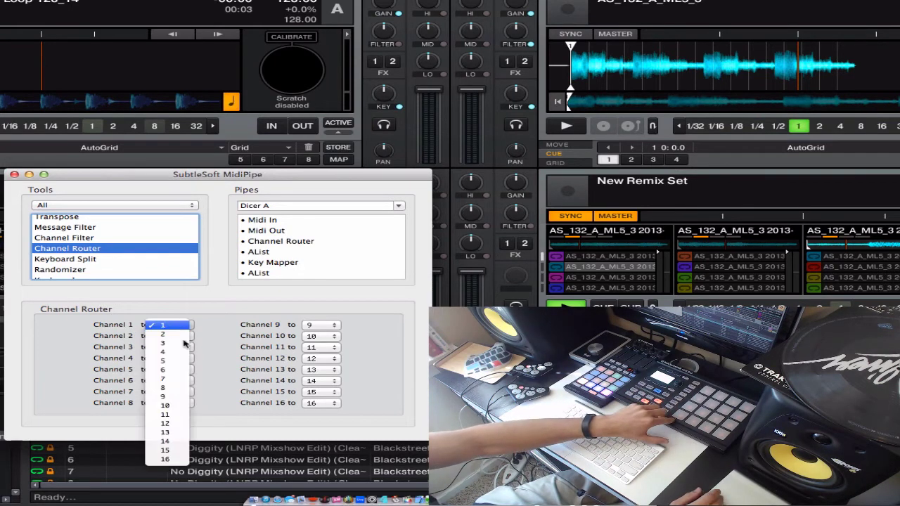
{"action": "left_click", "coordinate": [176, 416]}
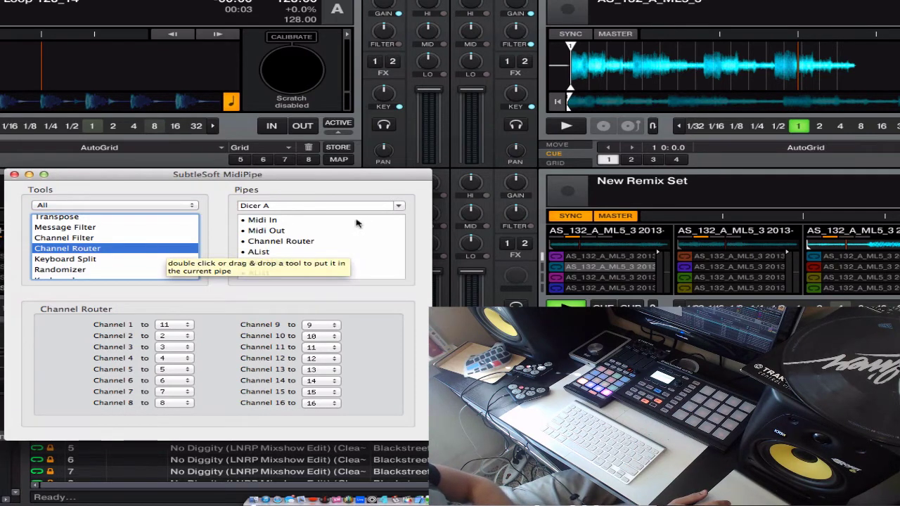
{"action": "left_click", "coordinate": [268, 221]}
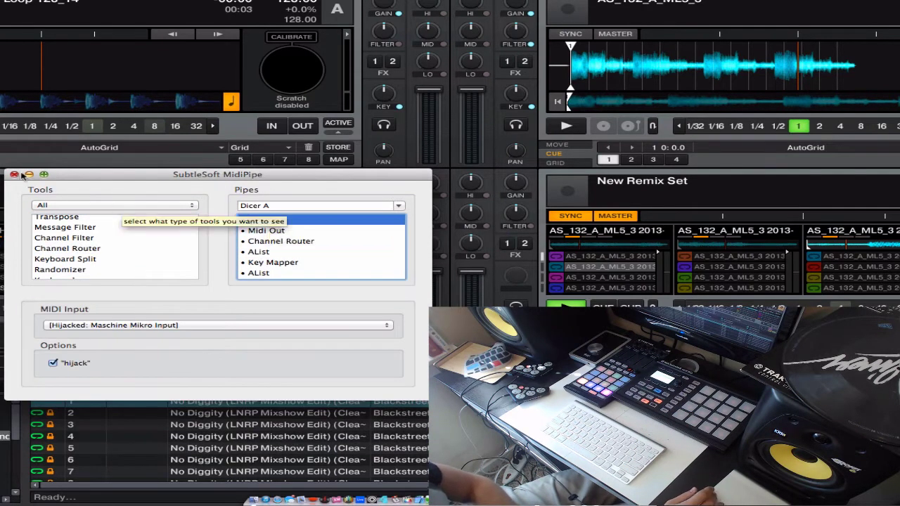
{"action": "scroll", "coordinate": [104, 242], "scroll_direction": "up", "scroll_amount": 5}
{"action": "left_click", "coordinate": [247, 241]}
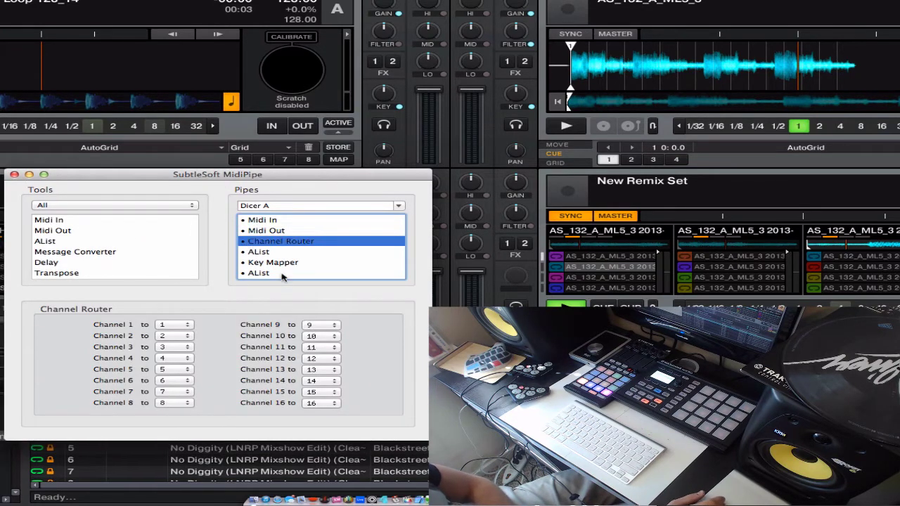
{"action": "left_click", "coordinate": [169, 325]}
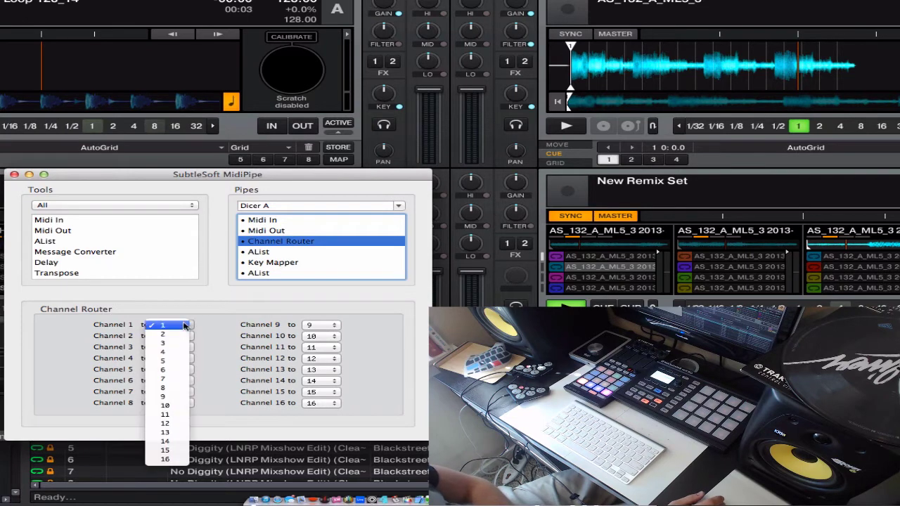
{"action": "left_click", "coordinate": [167, 416]}
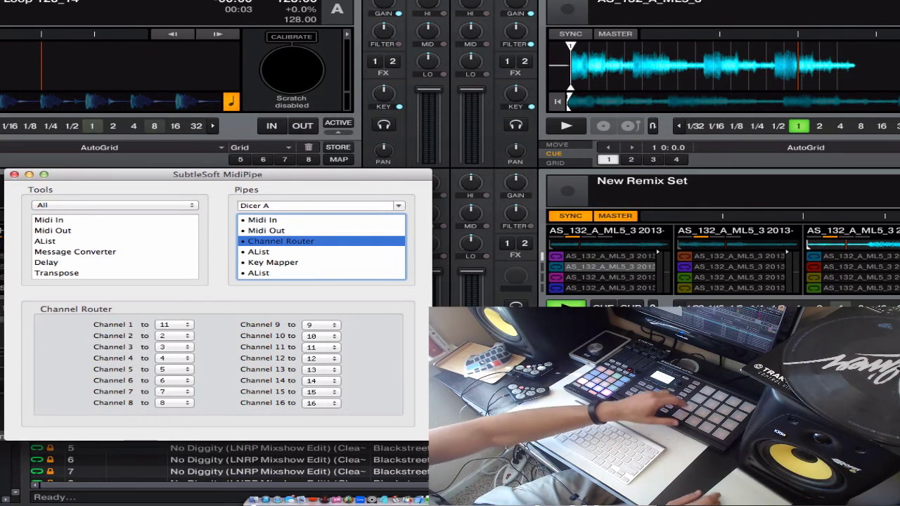
{"action": "key", "text": "super+Tab"}
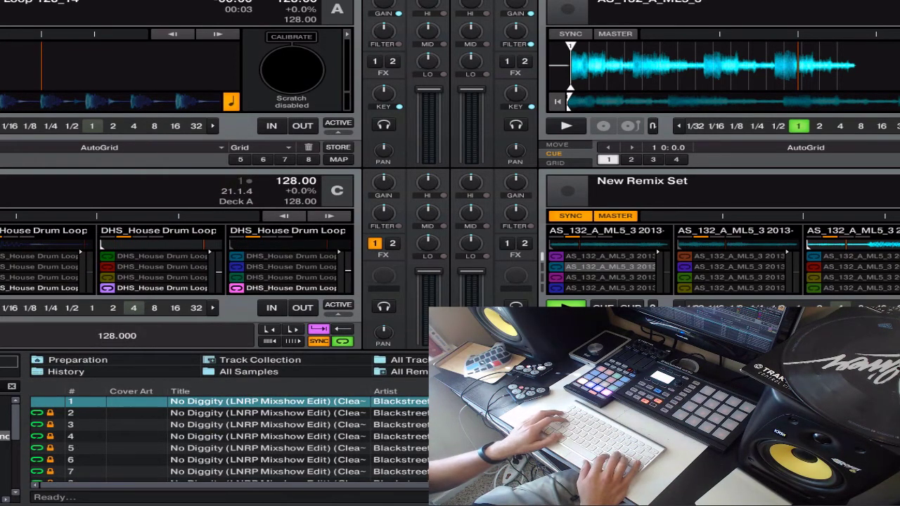
{"action": "key", "text": "super+Tab"}
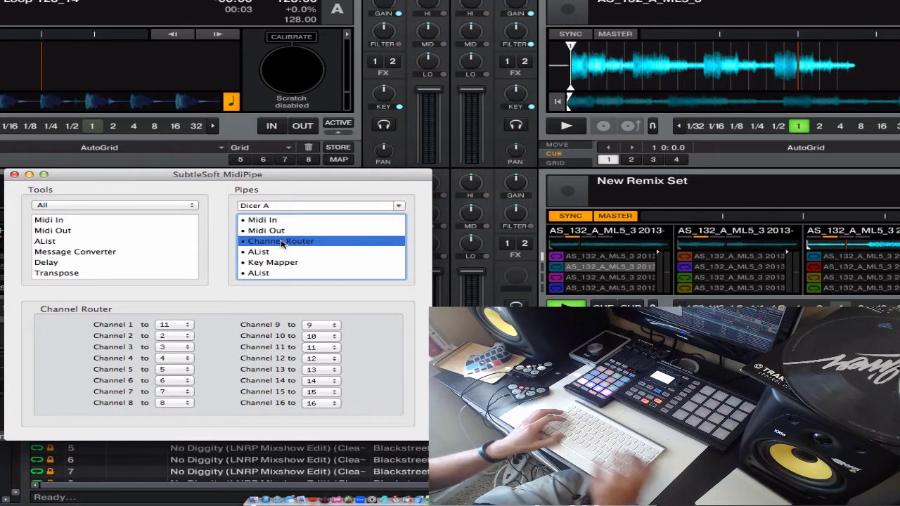
{"action": "left_click", "coordinate": [596, 3]}
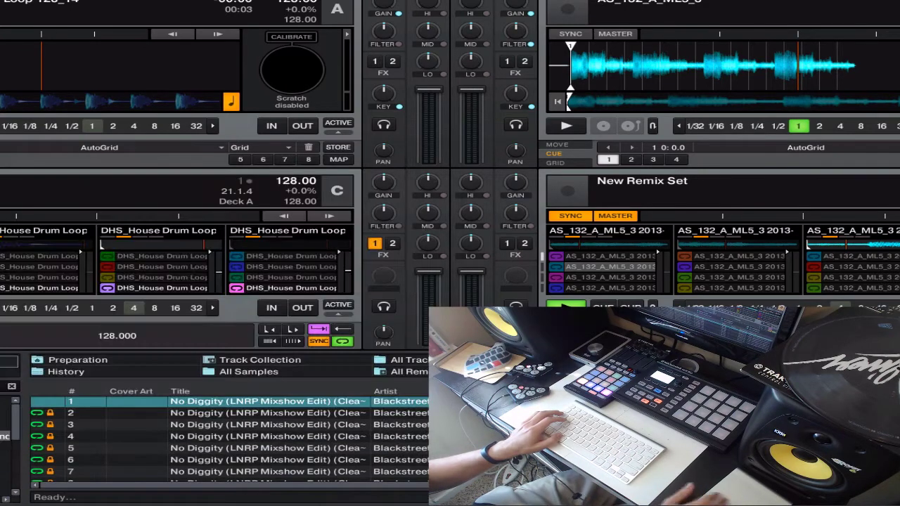
{"action": "key", "text": "super+comma"}
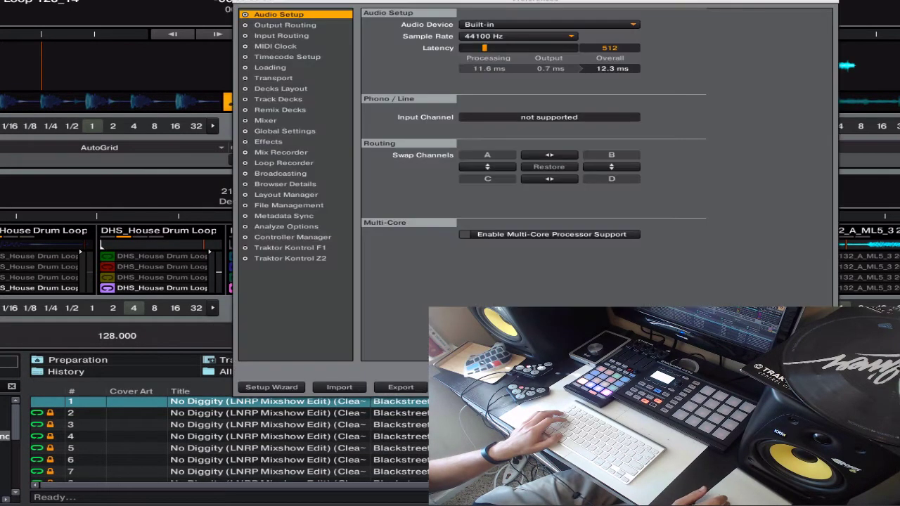
{"action": "left_click", "coordinate": [315, 238]}
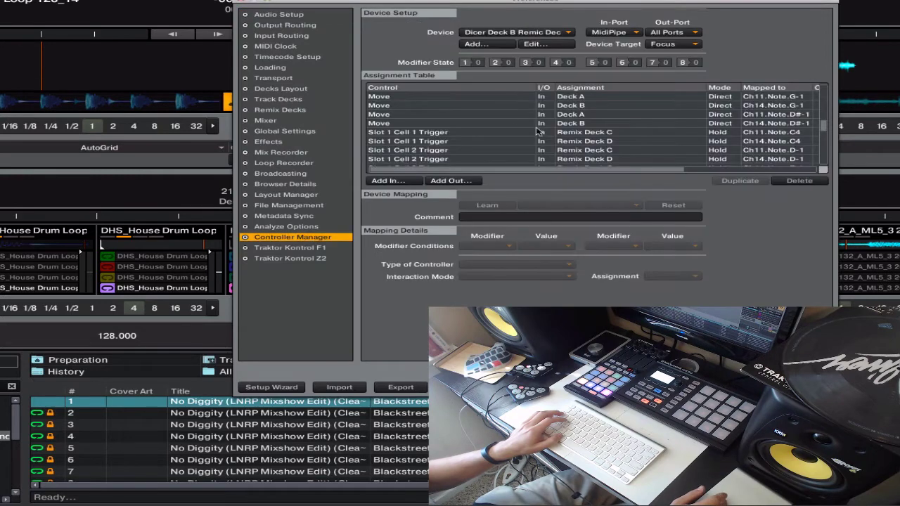
{"action": "scroll", "coordinate": [496, 113], "scroll_direction": "up", "scroll_amount": 3}
{"action": "scroll", "coordinate": [495, 112], "scroll_direction": "down", "scroll_amount": 10}
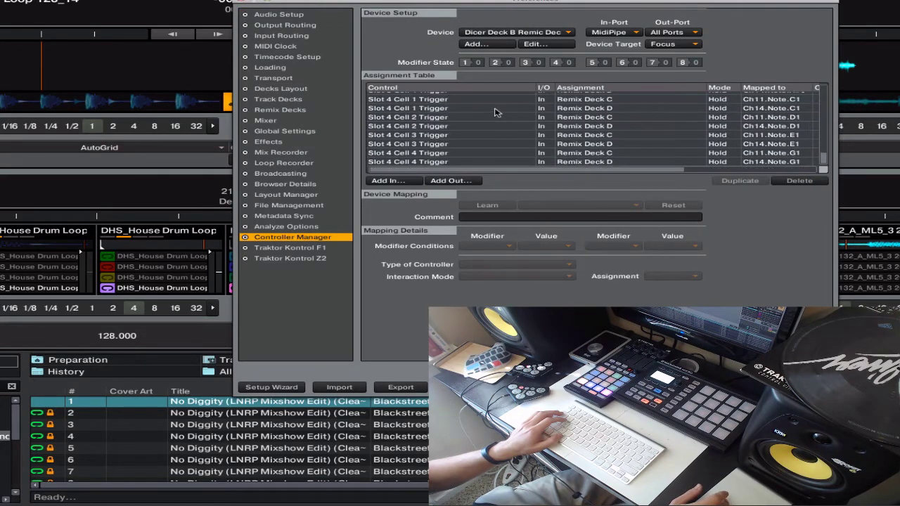
{"action": "scroll", "coordinate": [495, 113], "scroll_direction": "up", "scroll_amount": 10}
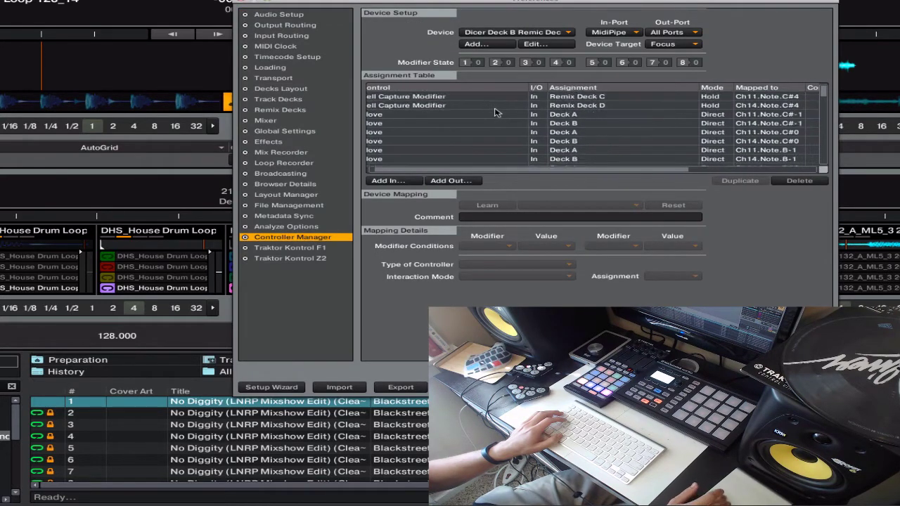
{"action": "left_click", "coordinate": [442, 96]}
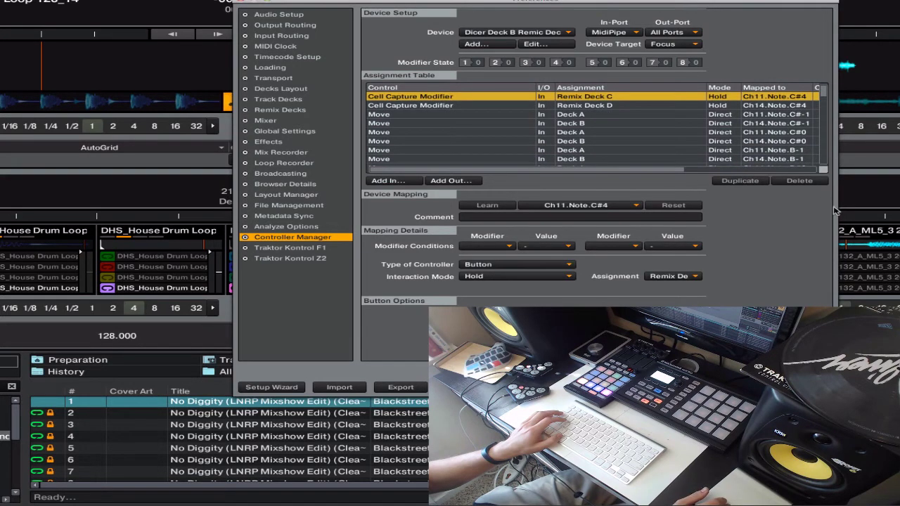
{"action": "left_click_drag", "start_coordinate": [839, 208], "coordinate": [899, 208]}
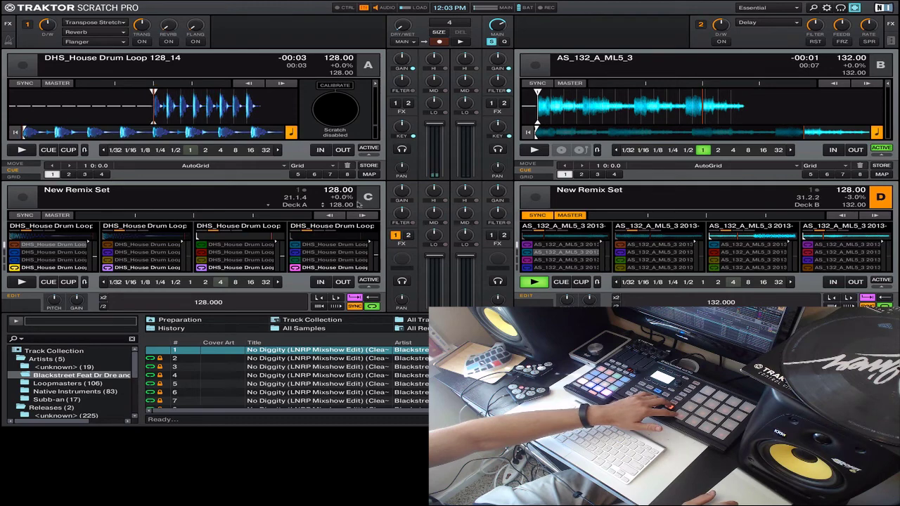
Step: Make deck C a remix deck, nudge deck A, stop deck C, and return to MidiPipe
{"action": "left_click", "coordinate": [358, 202]}
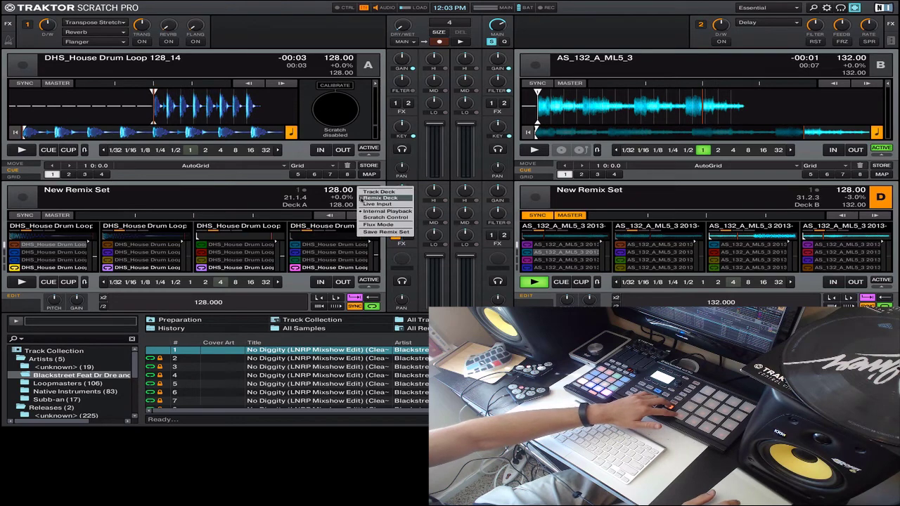
{"action": "left_click", "coordinate": [367, 198]}
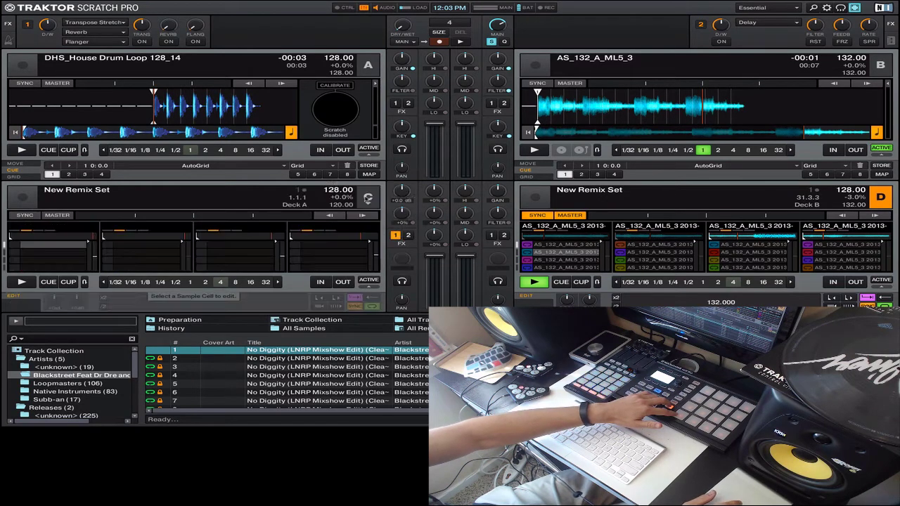
{"action": "left_click_drag", "start_coordinate": [155, 98], "coordinate": [158, 101]}
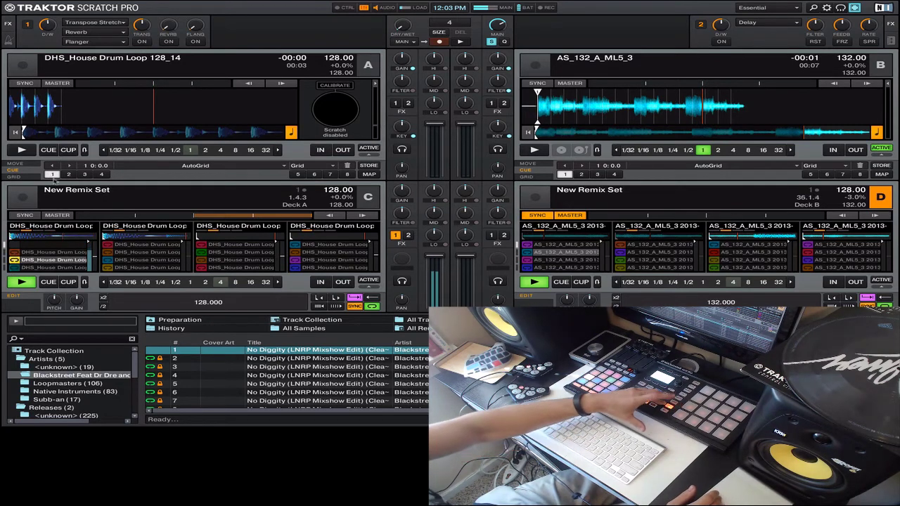
{"action": "left_click", "coordinate": [21, 282]}
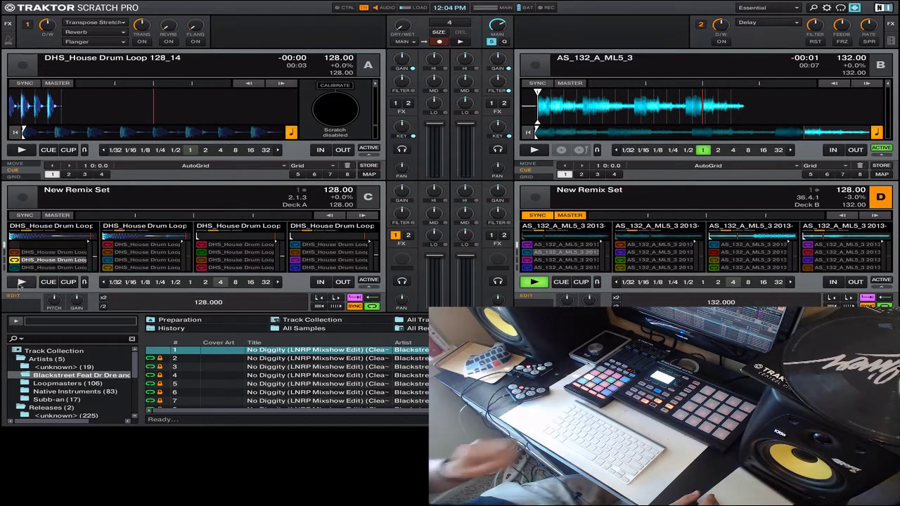
{"action": "key", "text": "super+Tab"}
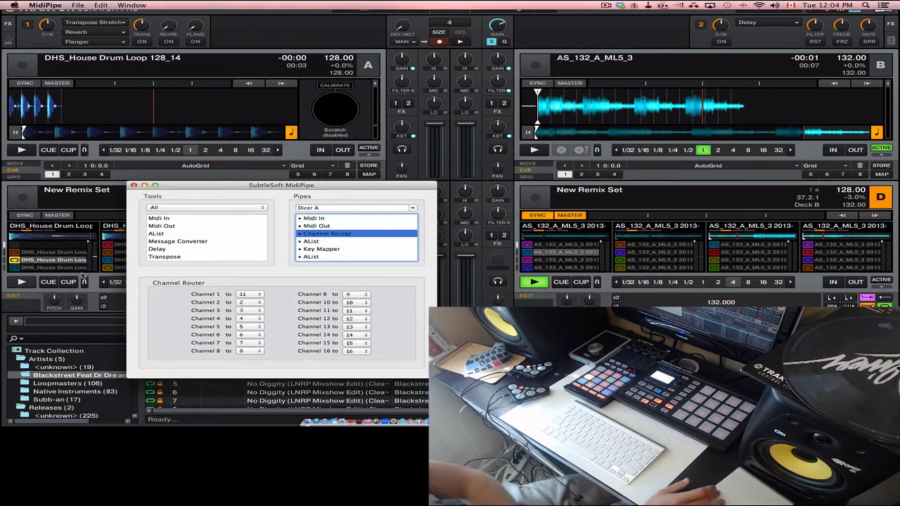
Step: View the Dicer A pipe's AList message log
{"action": "left_click", "coordinate": [605, 5]}
{"action": "left_click", "coordinate": [605, 5]}
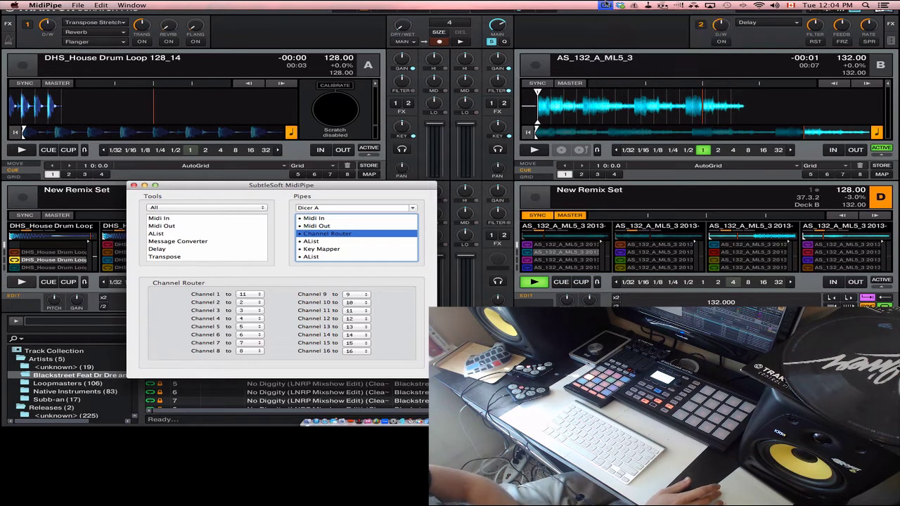
{"action": "left_click", "coordinate": [314, 241]}
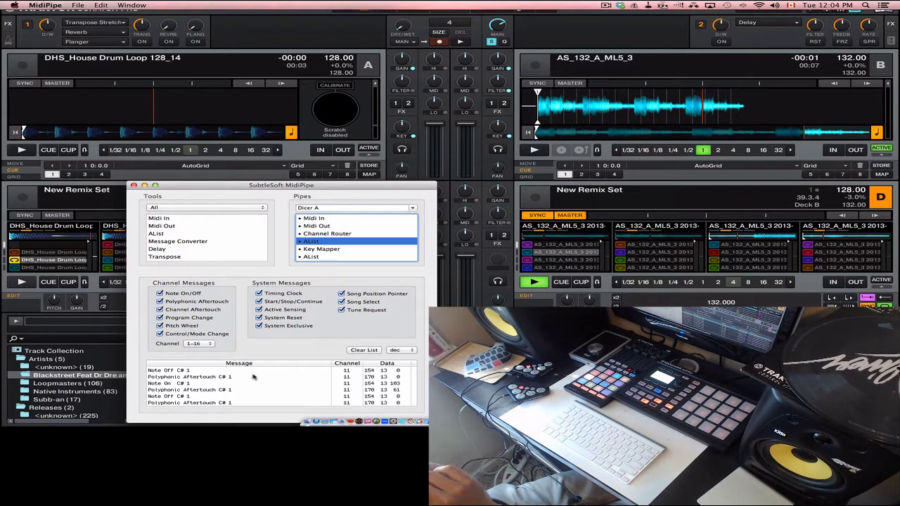
Step: In the Channel Router, try routing channel 7 to 11 and 1, then restore it to 7
{"action": "left_click", "coordinate": [325, 233]}
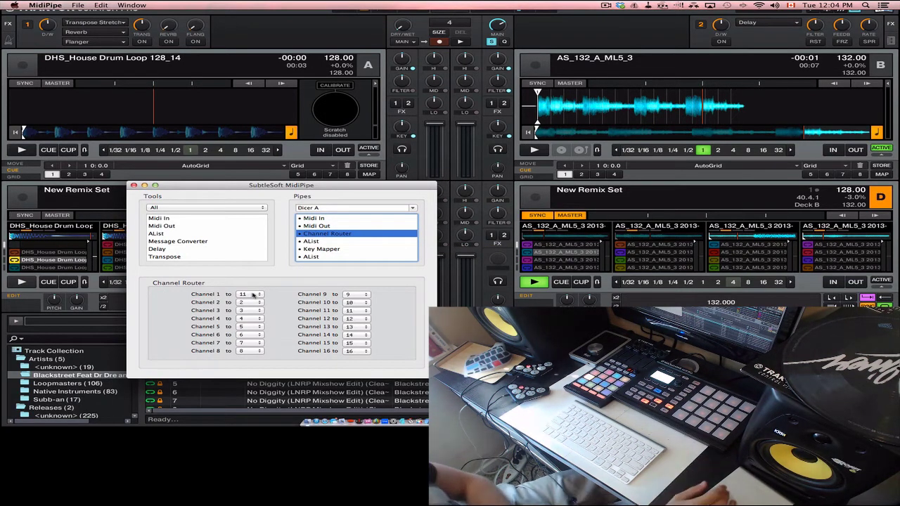
{"action": "left_click", "coordinate": [247, 343]}
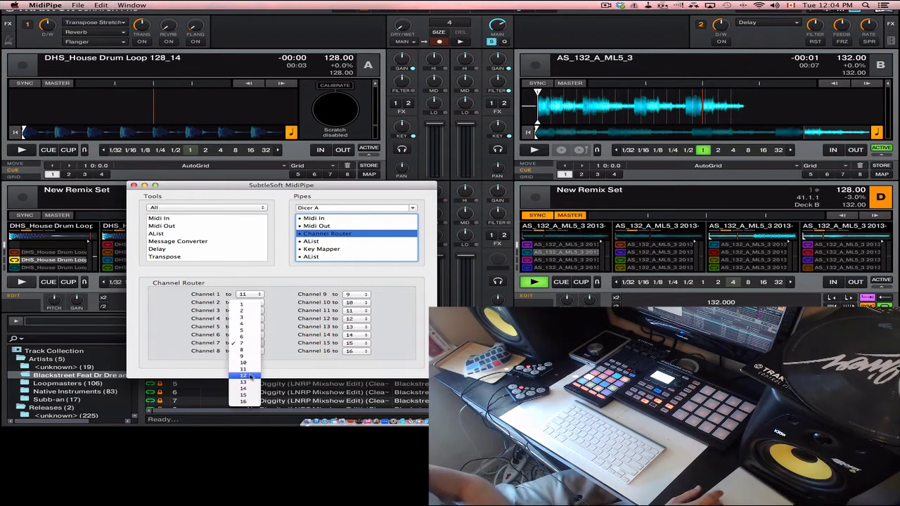
{"action": "left_click", "coordinate": [244, 370]}
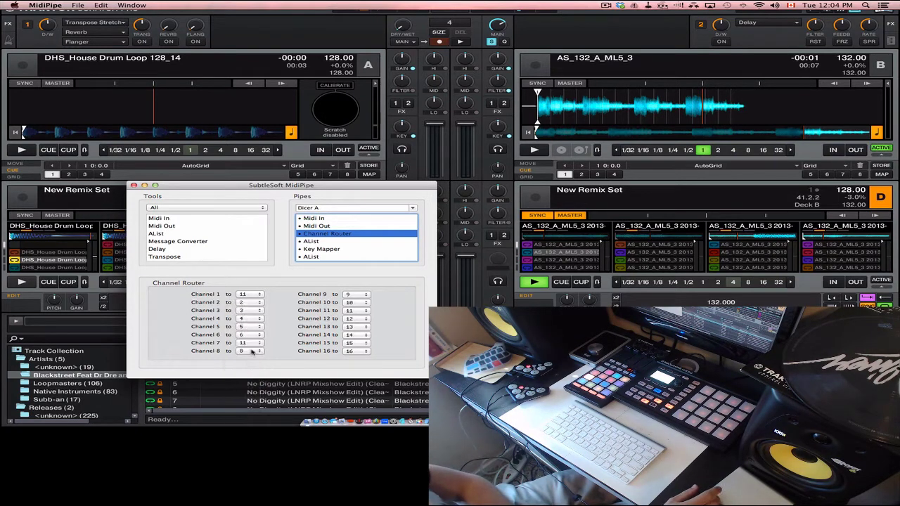
{"action": "left_click", "coordinate": [253, 343]}
{"action": "left_click", "coordinate": [254, 279]}
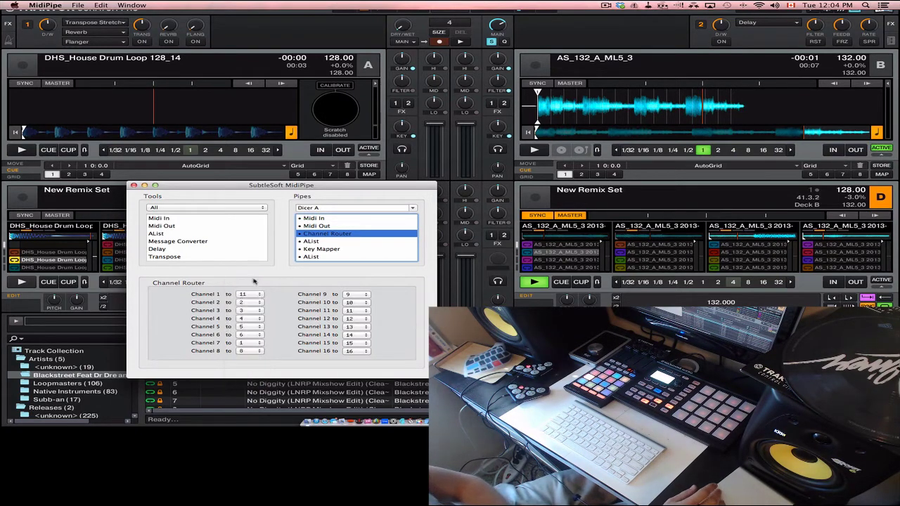
{"action": "left_click", "coordinate": [246, 343]}
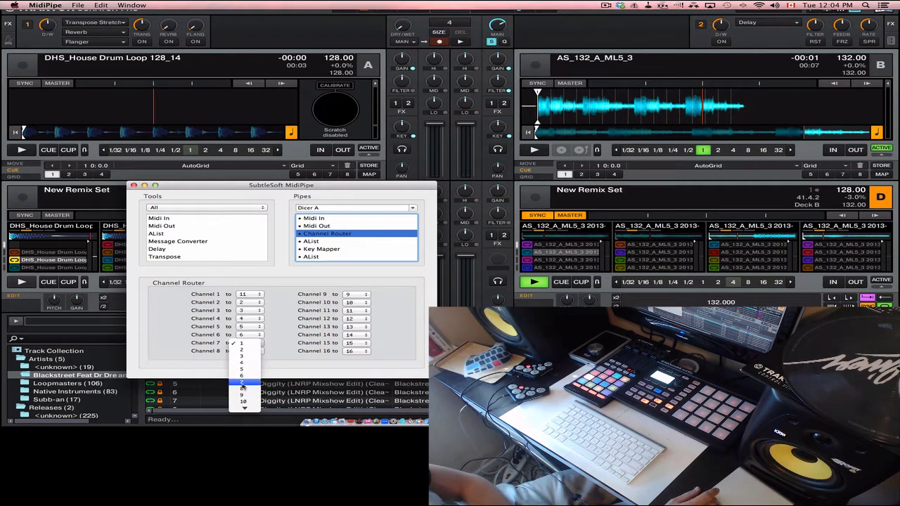
{"action": "left_click", "coordinate": [241, 384]}
{"action": "left_click", "coordinate": [325, 250]}
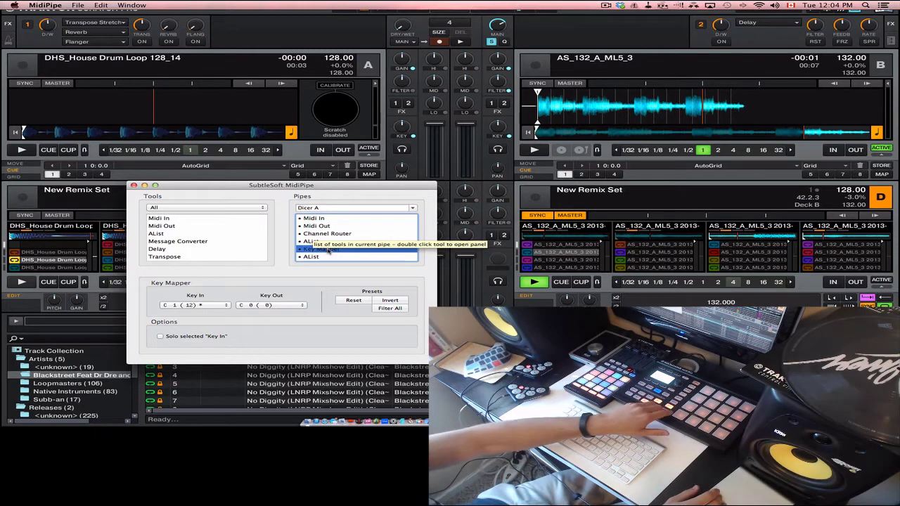
Step: Change the Key Mapper's Key In to C 5 (60), then settle on D 4 (50)
{"action": "left_click", "coordinate": [194, 305]}
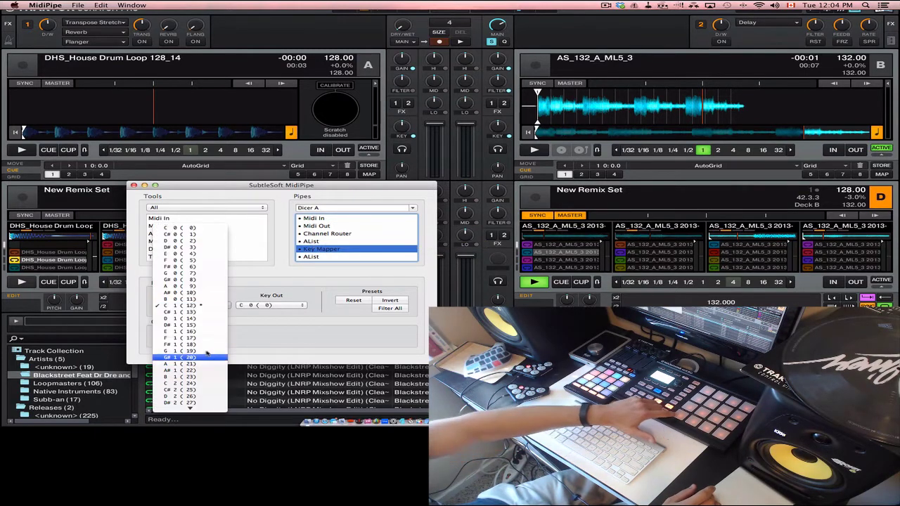
{"action": "scroll", "coordinate": [182, 365], "scroll_direction": "down", "scroll_amount": 8}
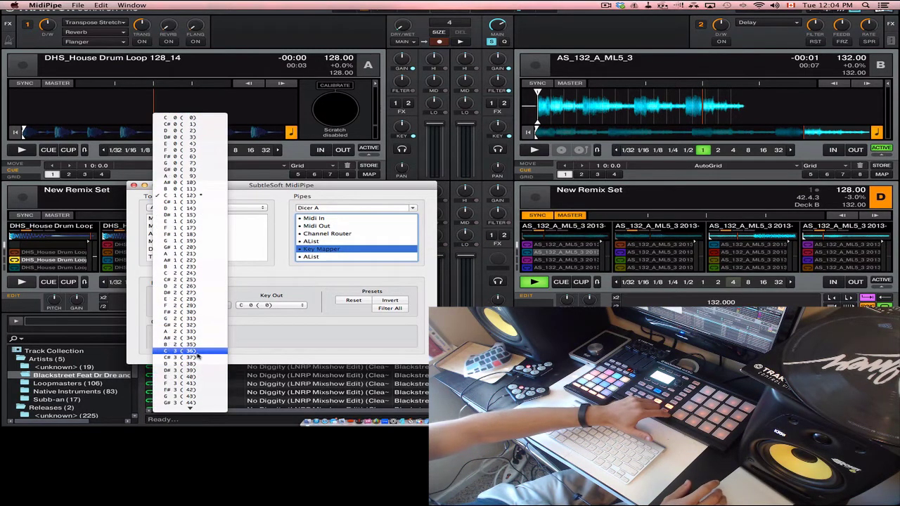
{"action": "scroll", "coordinate": [198, 357], "scroll_direction": "down", "scroll_amount": 4}
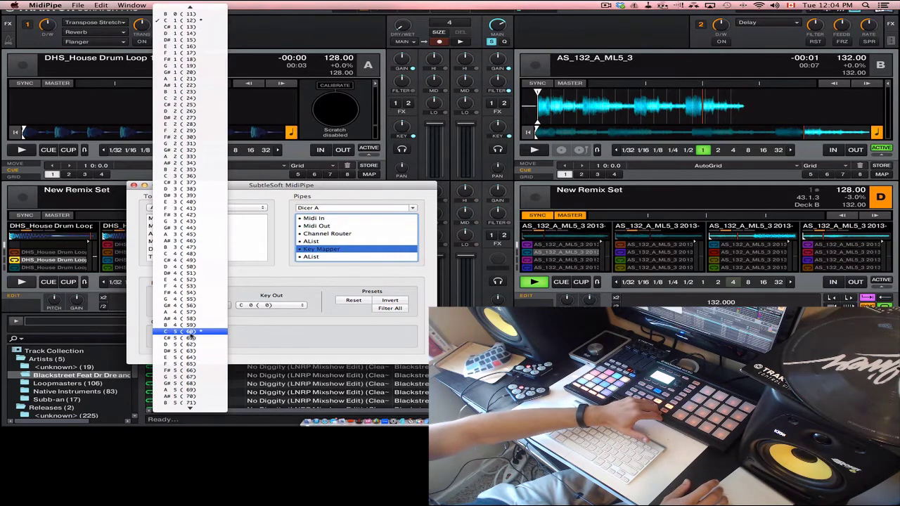
{"action": "left_click", "coordinate": [182, 331]}
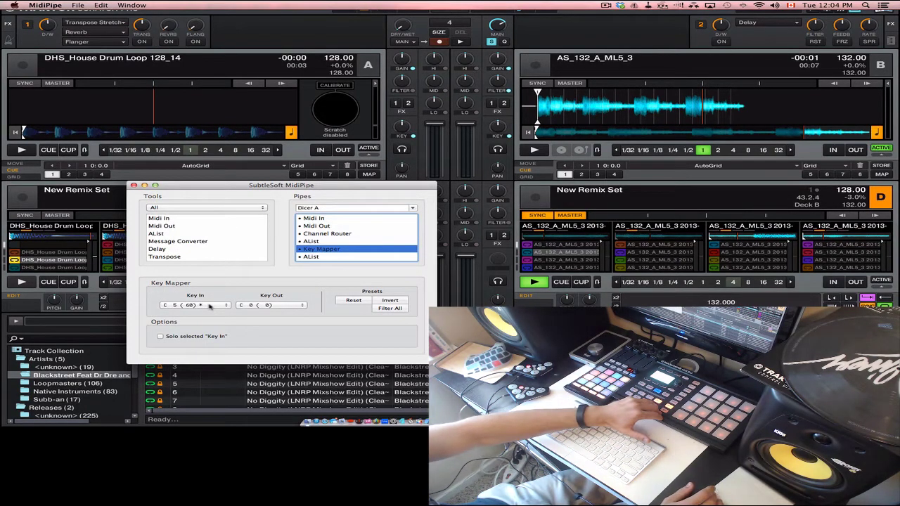
{"action": "left_click", "coordinate": [208, 307]}
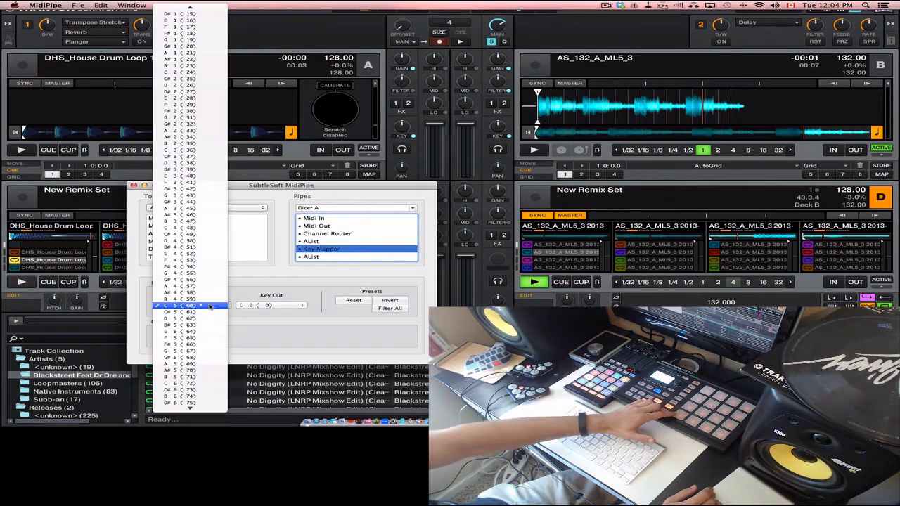
{"action": "left_click", "coordinate": [208, 307]}
{"action": "left_click", "coordinate": [208, 307]}
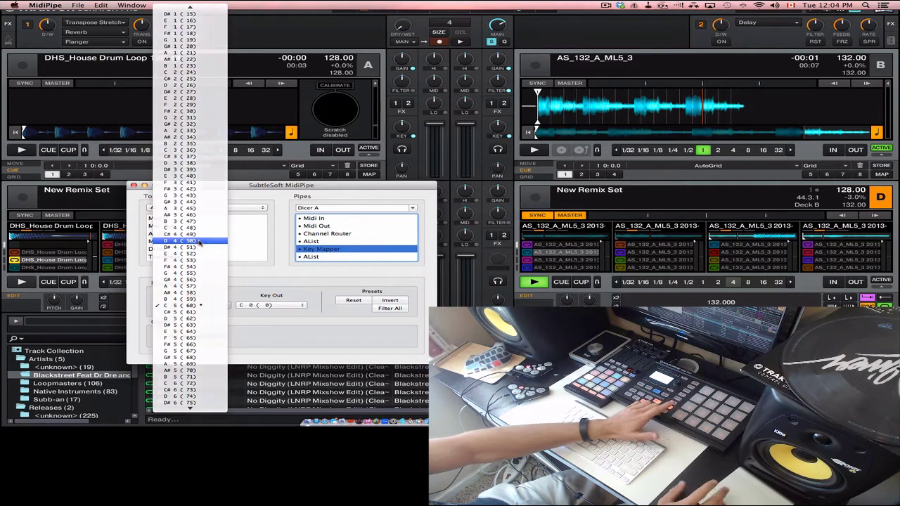
{"action": "left_click", "coordinate": [199, 242]}
Step: Keep the Key Mapper's Key Out at C 0 (0)
{"action": "left_click", "coordinate": [260, 307]}
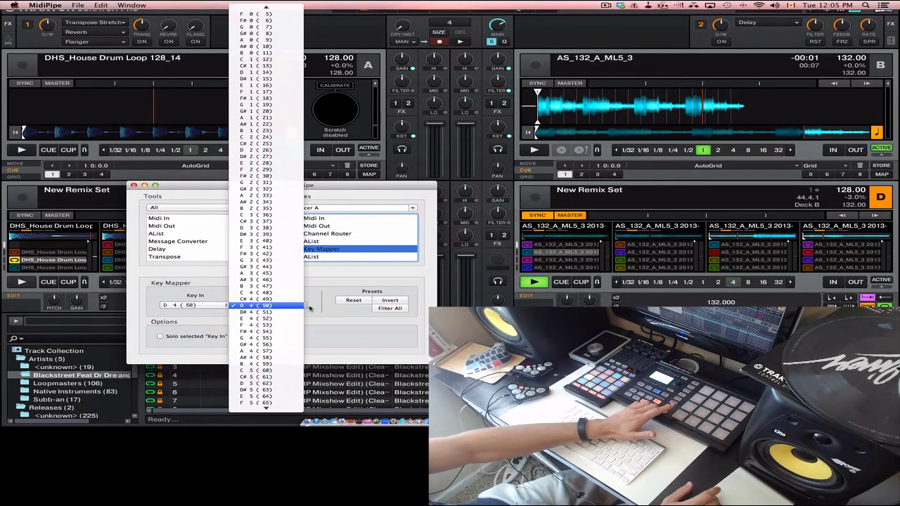
{"action": "left_click", "coordinate": [325, 307]}
{"action": "left_click", "coordinate": [266, 307]}
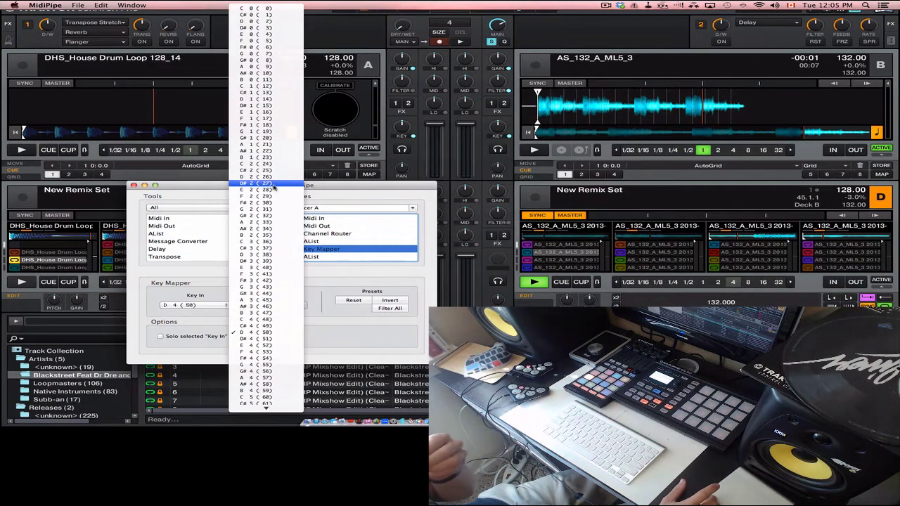
{"action": "left_click", "coordinate": [259, 9]}
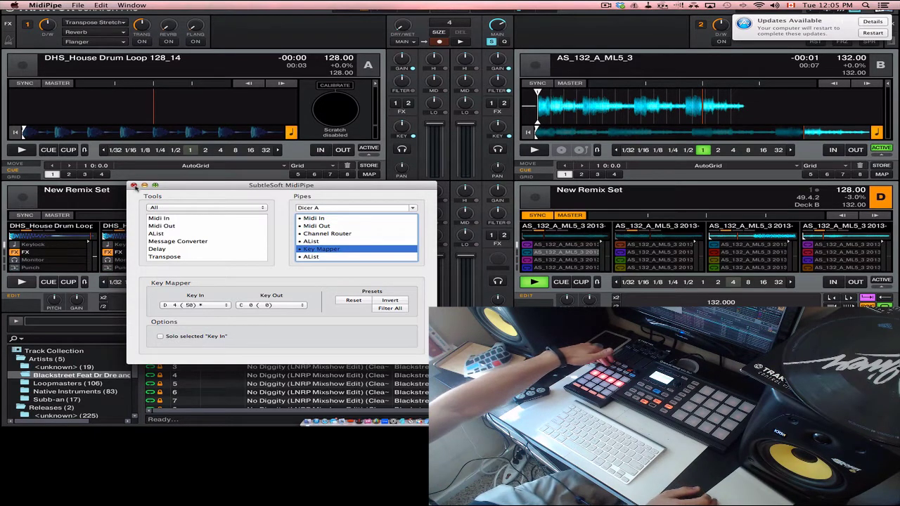
{"action": "left_click", "coordinate": [133, 185]}
{"action": "left_click", "coordinate": [317, 233]}
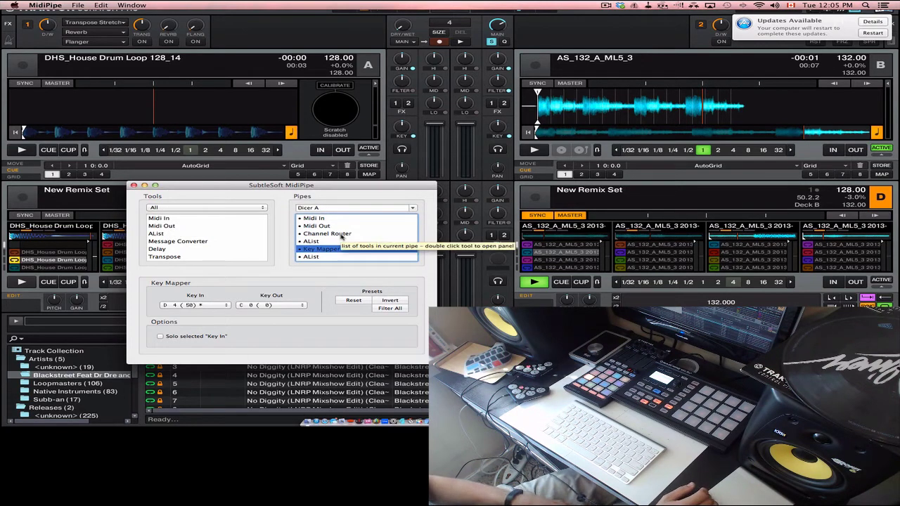